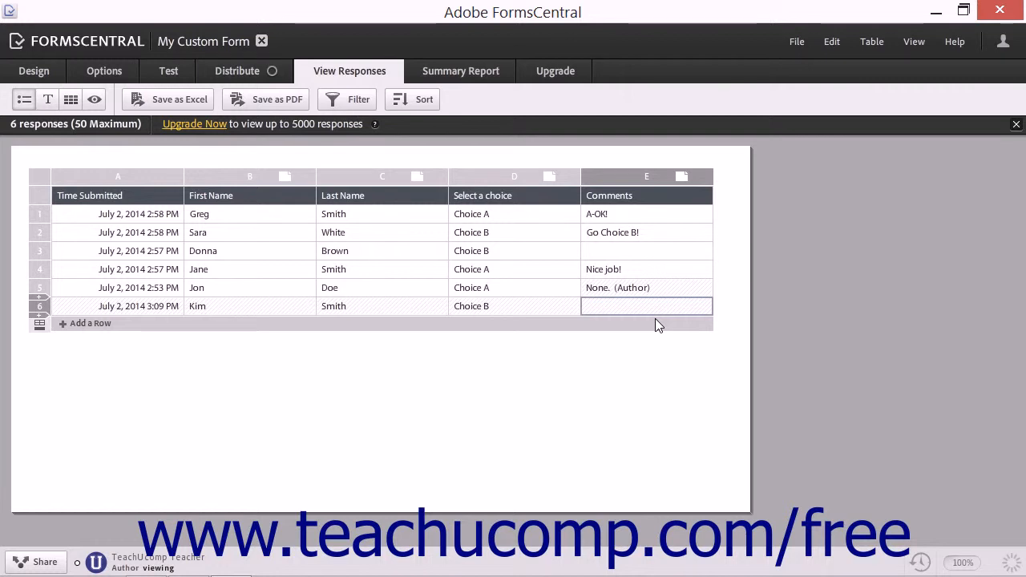
# Step: Add a summary row to the response table and apply the COUNT function to its Comments column
pyautogui.click(72, 98)
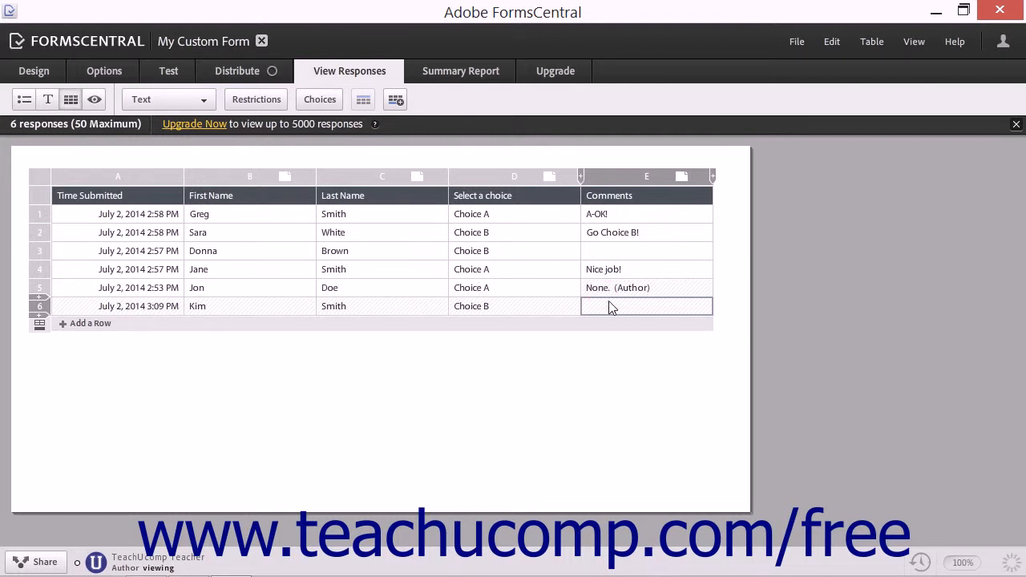
pyautogui.click(396, 101)
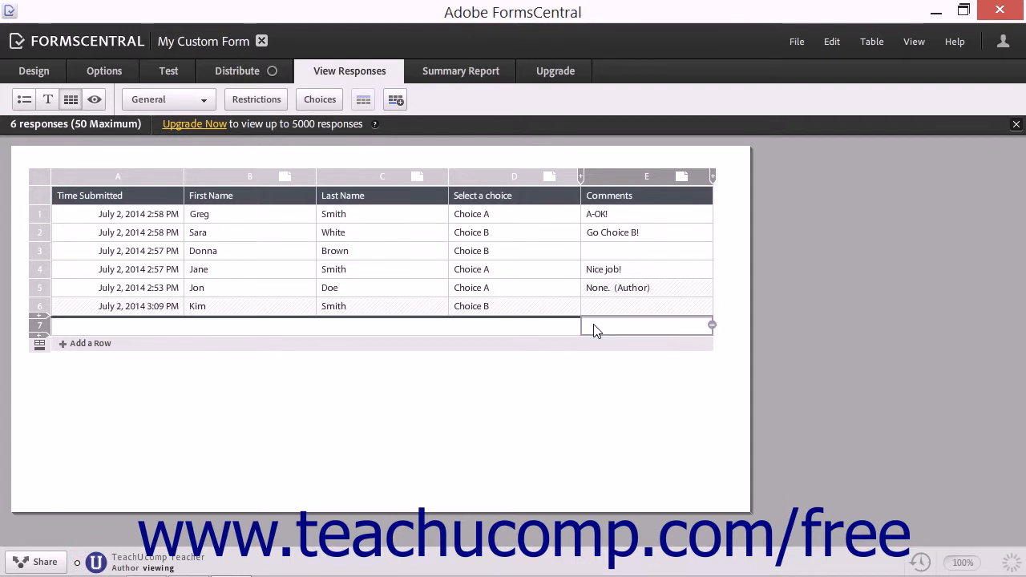
pyautogui.click(711, 327)
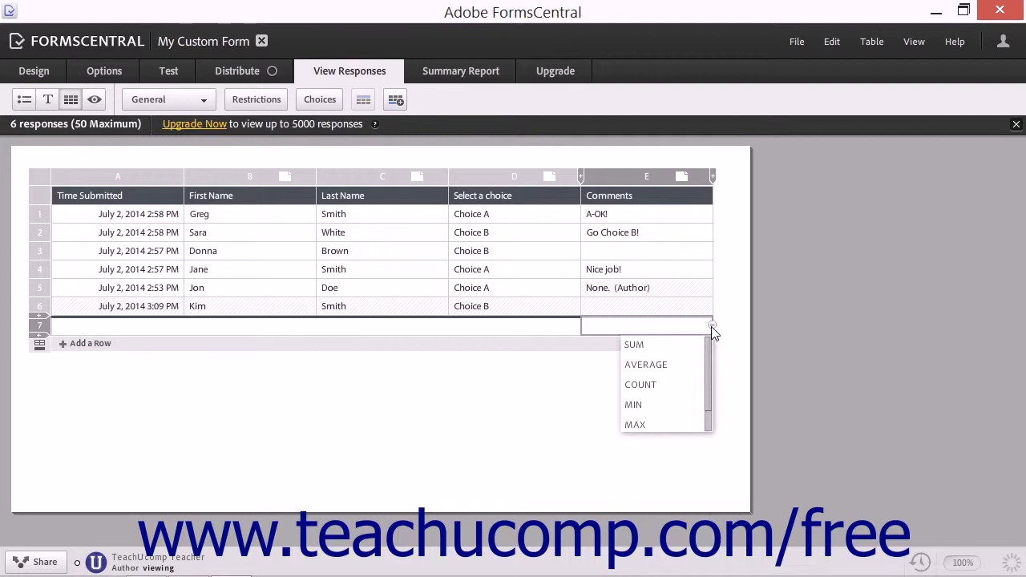
pyautogui.click(672, 385)
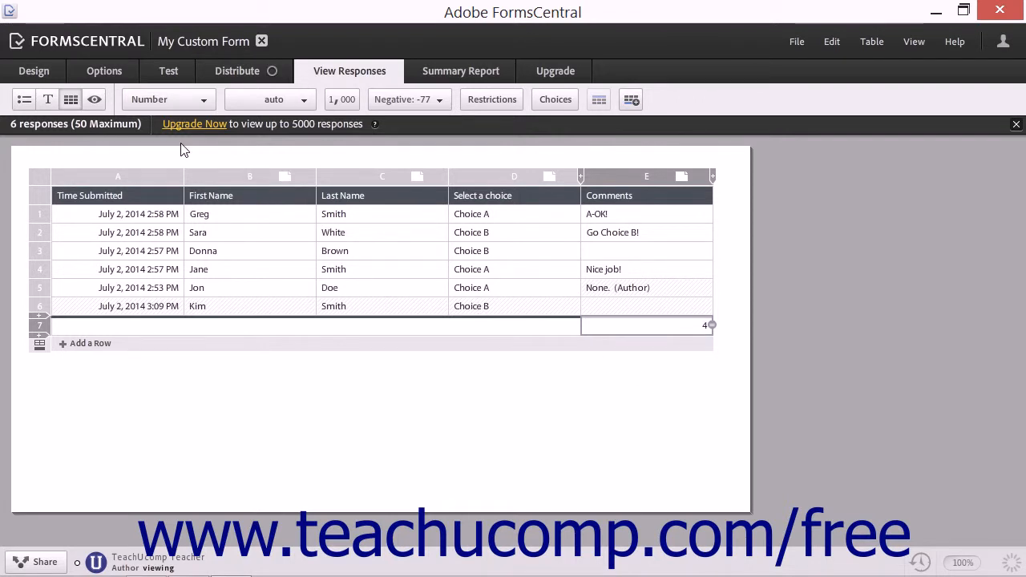
pyautogui.click(25, 100)
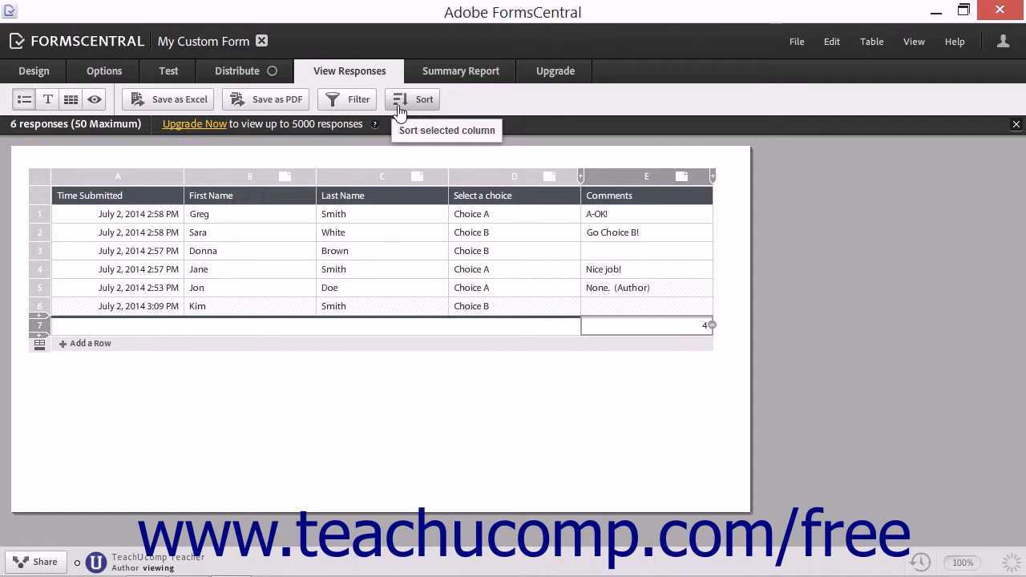
# Step: Delete the First Name and Last Name charts from the summary report
pyautogui.click(447, 76)
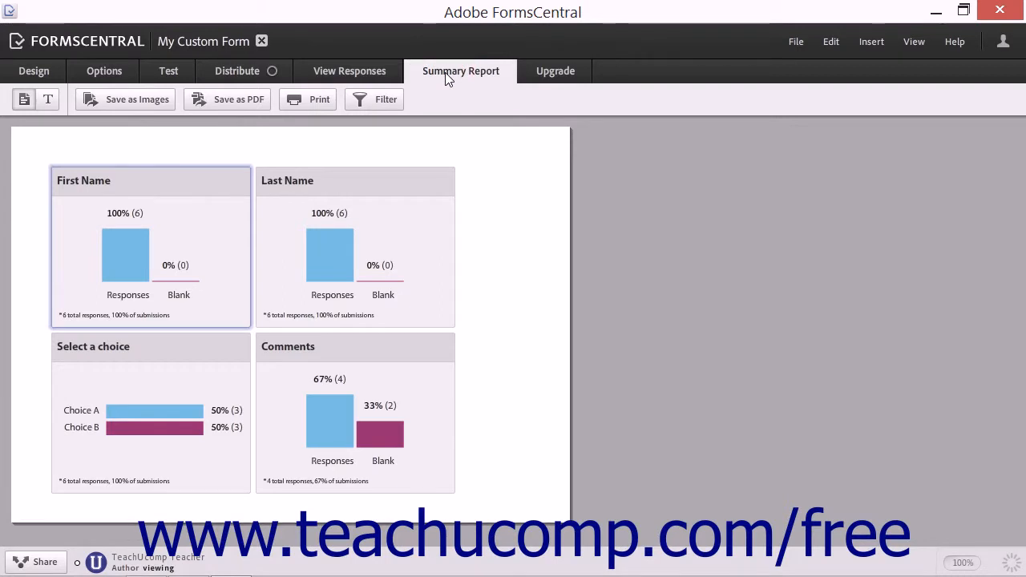
pyautogui.moveTo(444, 197)
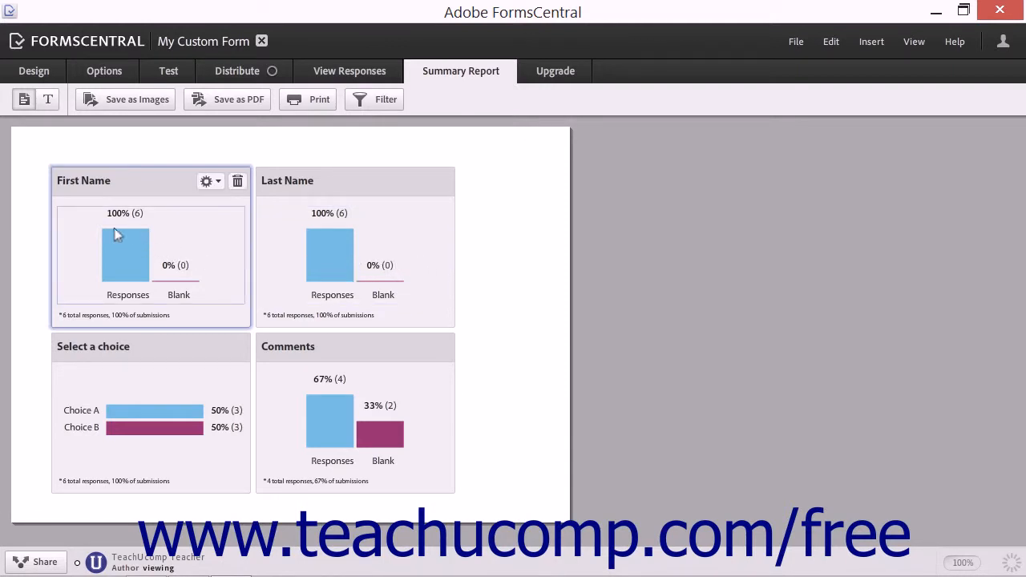
pyautogui.click(238, 182)
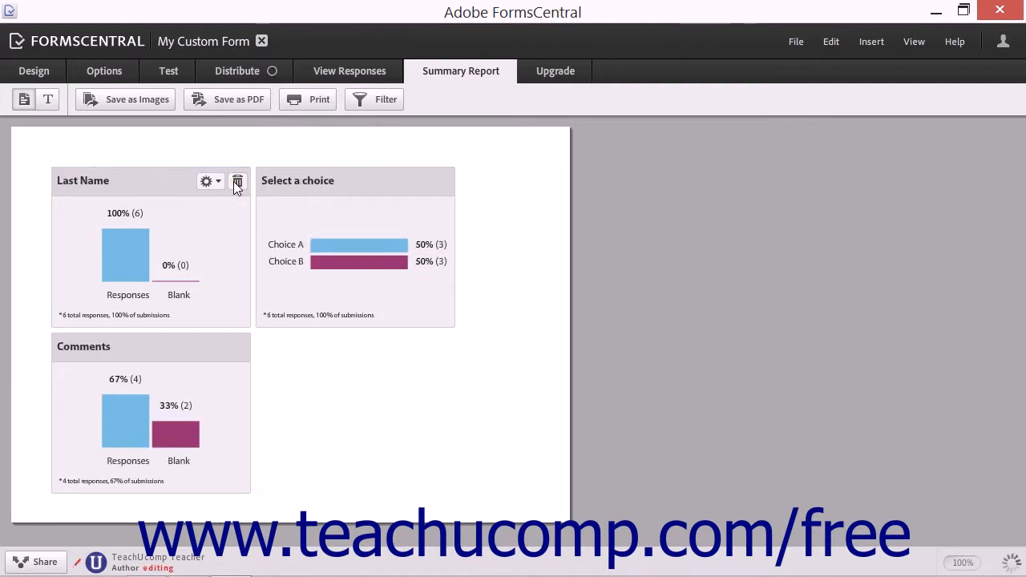
pyautogui.click(238, 183)
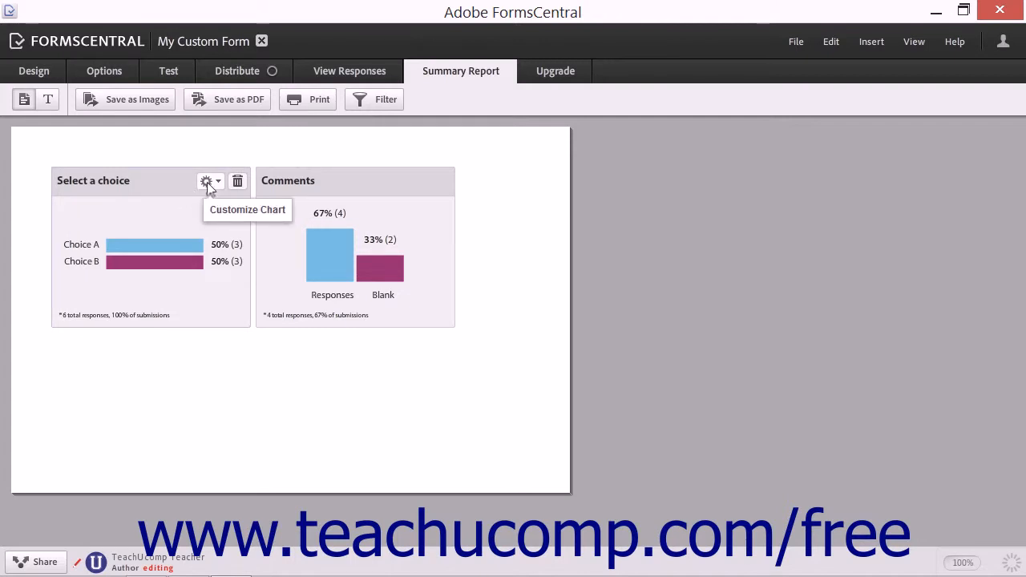
# Step: Customize the Select a choice chart so that its data is sorted by count
pyautogui.click(207, 182)
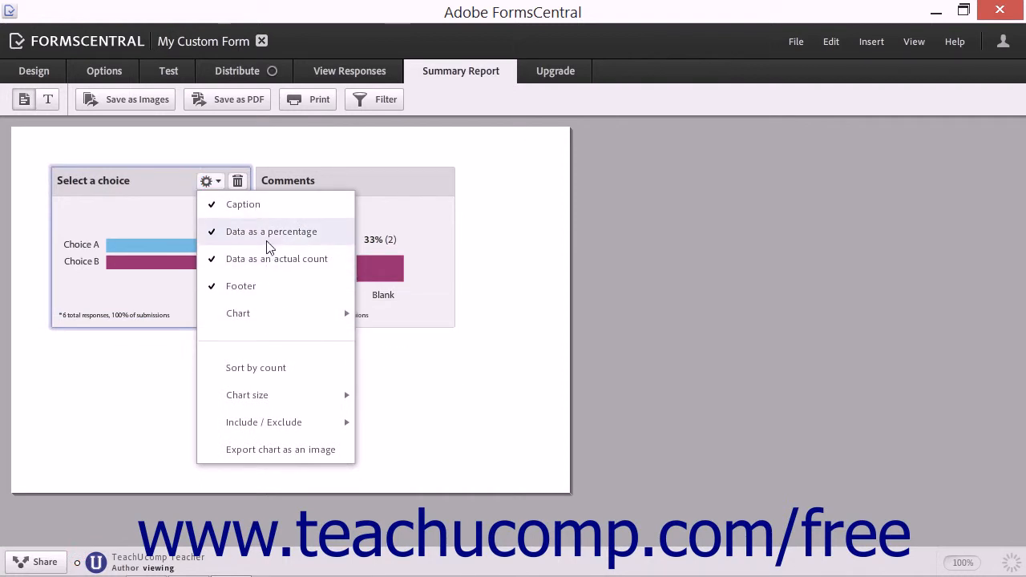
pyautogui.click(290, 369)
pyautogui.click(217, 365)
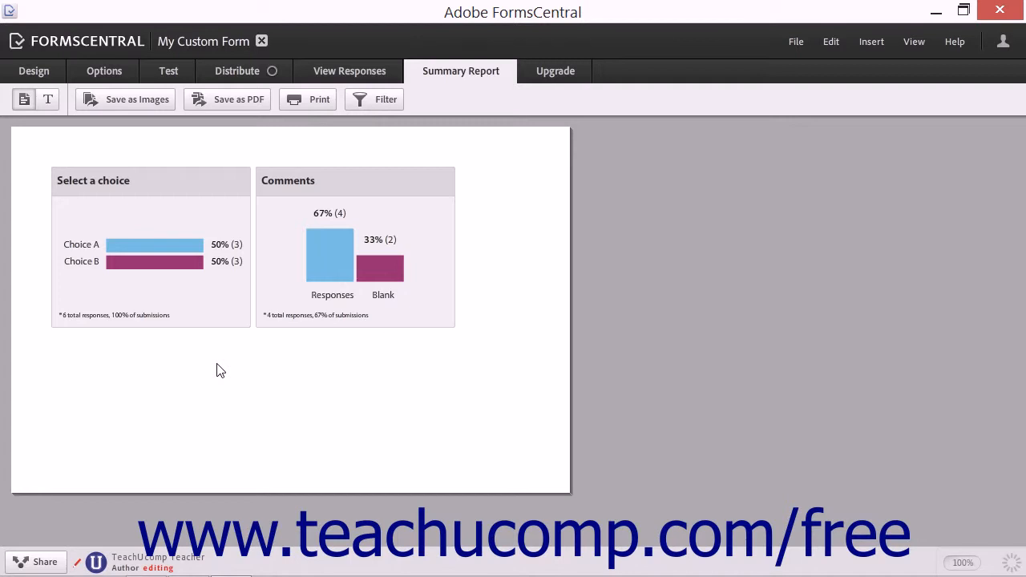
# Step: Swap the positions of the Select a choice and Comments charts, and move them back to their original order
pyautogui.moveTo(202, 267)
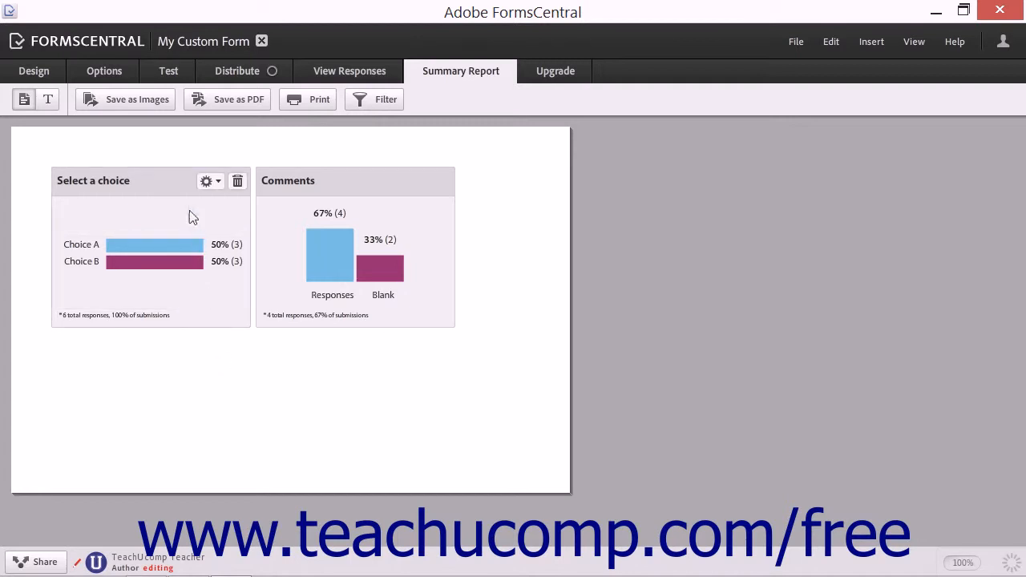
pyautogui.moveTo(179, 186); pyautogui.dragTo(521, 204)
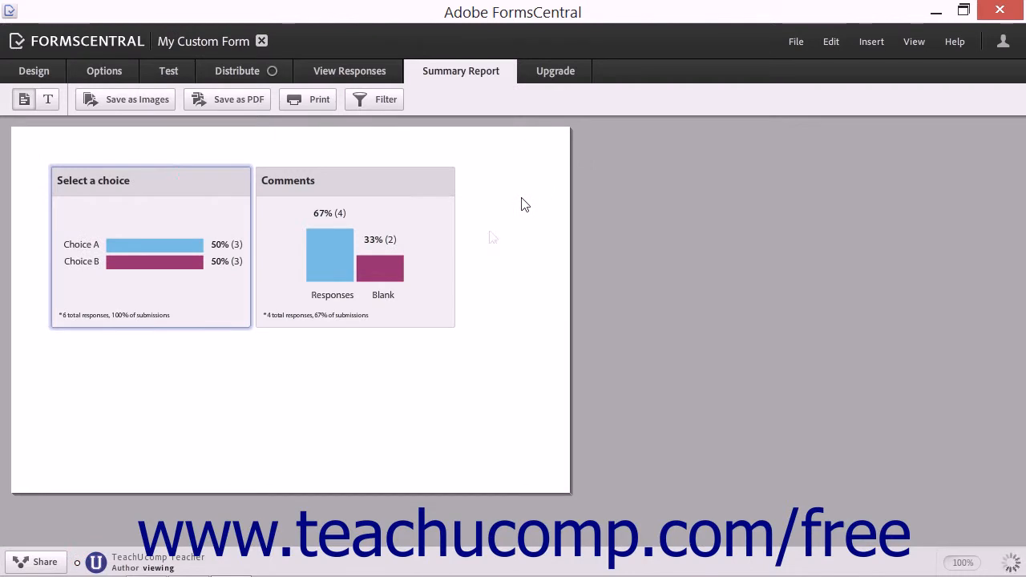
pyautogui.moveTo(222, 182); pyautogui.dragTo(391, 181)
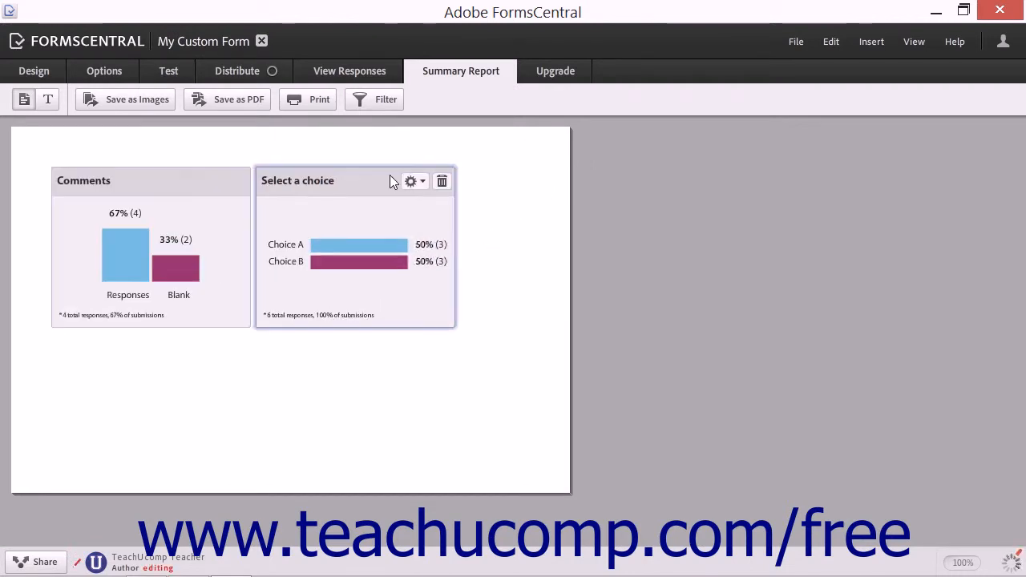
pyautogui.moveTo(133, 186); pyautogui.dragTo(435, 187)
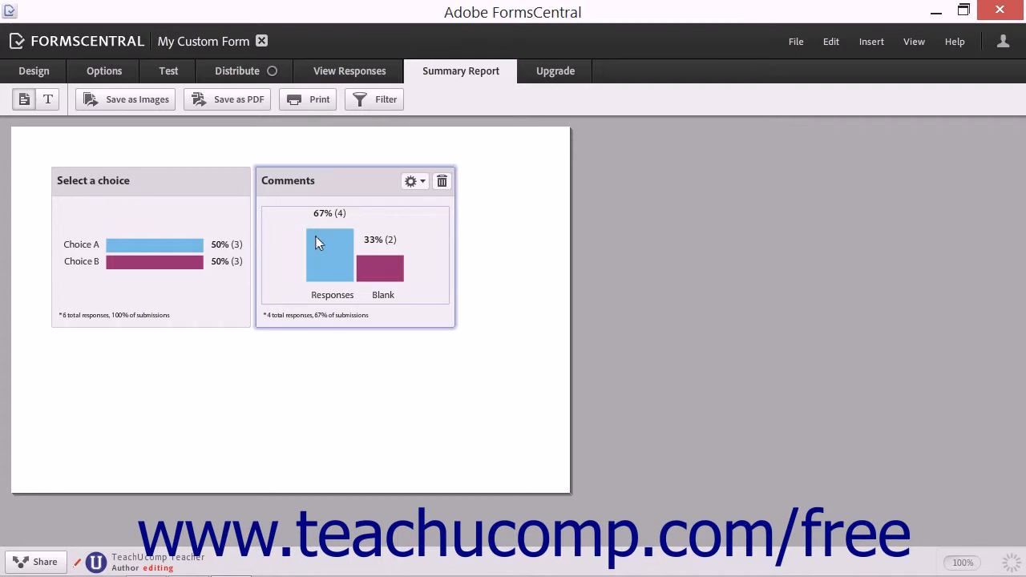
# Step: Change the caption of the Select a choice chart to "Choice Count"
pyautogui.click(136, 183)
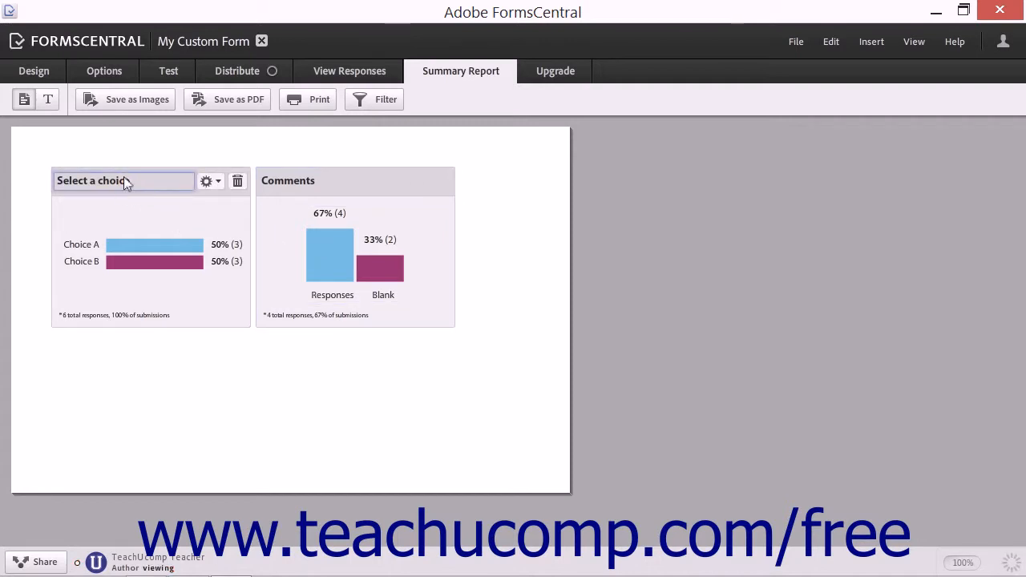
pyautogui.click(134, 181)
pyautogui.press('BackSpace')
pyautogui.press('BackSpace')
pyautogui.press('BackSpace')
pyautogui.press('BackSpace')
pyautogui.press('BackSpace')
pyautogui.press('BackSpace')
pyautogui.press('BackSpace')
pyautogui.press('BackSpace')
pyautogui.press('BackSpace')
pyautogui.press('BackSpace')
pyautogui.press('BackSpace')
pyautogui.press('BackSpace')
pyautogui.press('BackSpace')
pyautogui.press('BackSpace')
pyautogui.press('BackSpace')
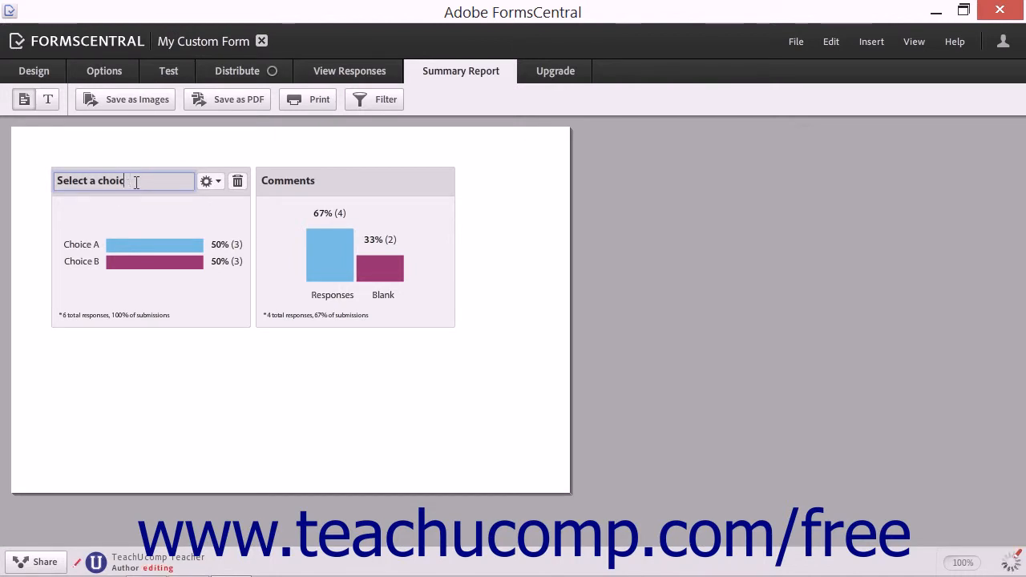
pyautogui.write('Choice COunt')
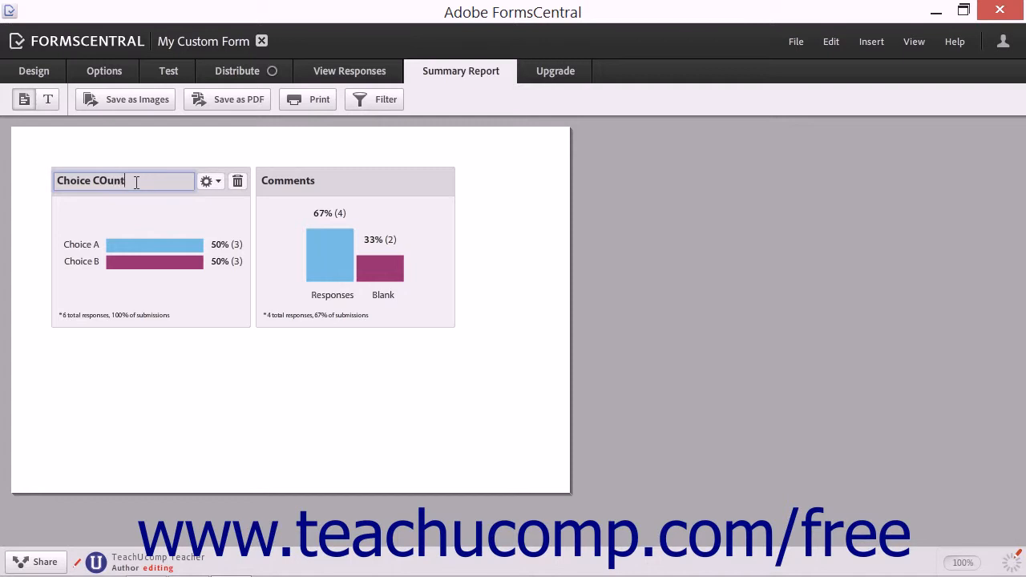
pyautogui.press('BackSpace')
pyautogui.press('BackSpace')
pyautogui.press('BackSpace')
pyautogui.press('BackSpace')
pyautogui.write('ount')
pyautogui.click(145, 207)
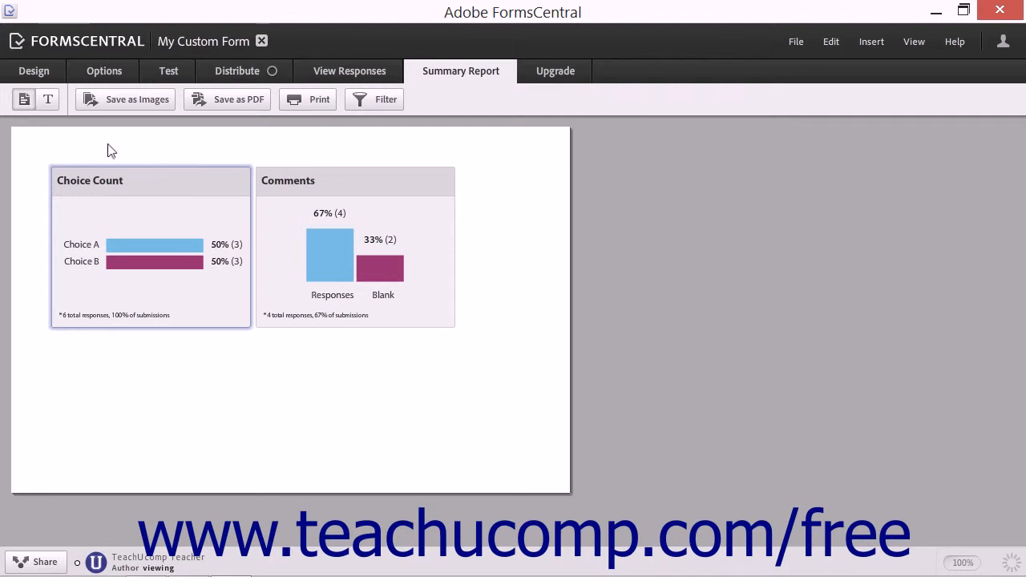
# Step: Prepare the summary report for saving as images and cancel the export
pyautogui.click(29, 103)
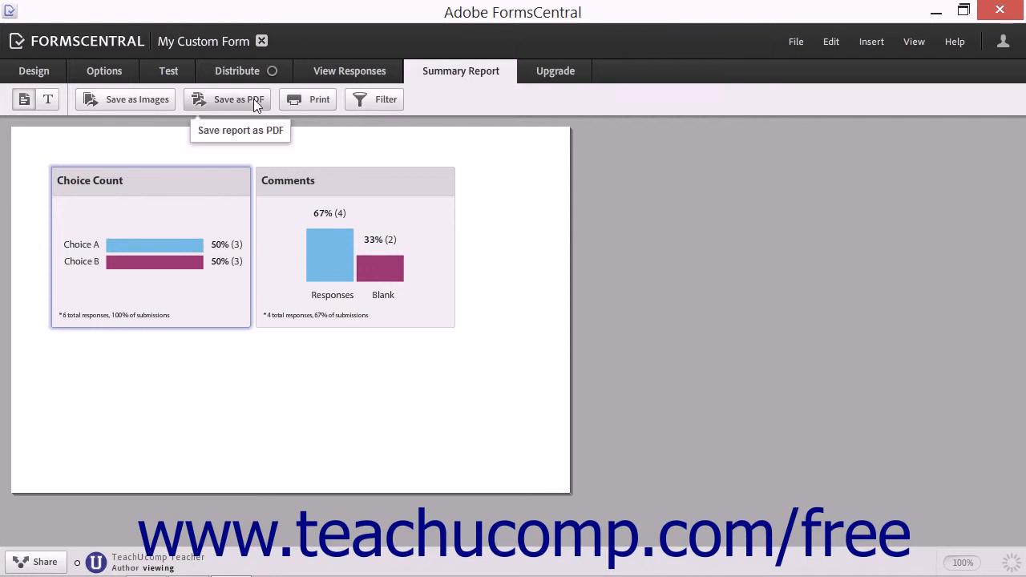
pyautogui.click(163, 103)
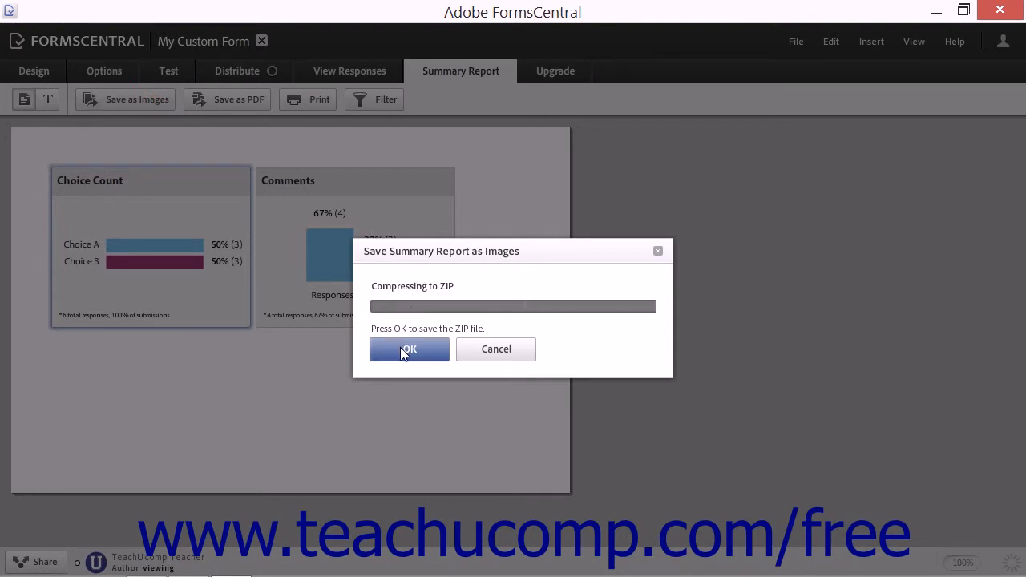
pyautogui.click(491, 351)
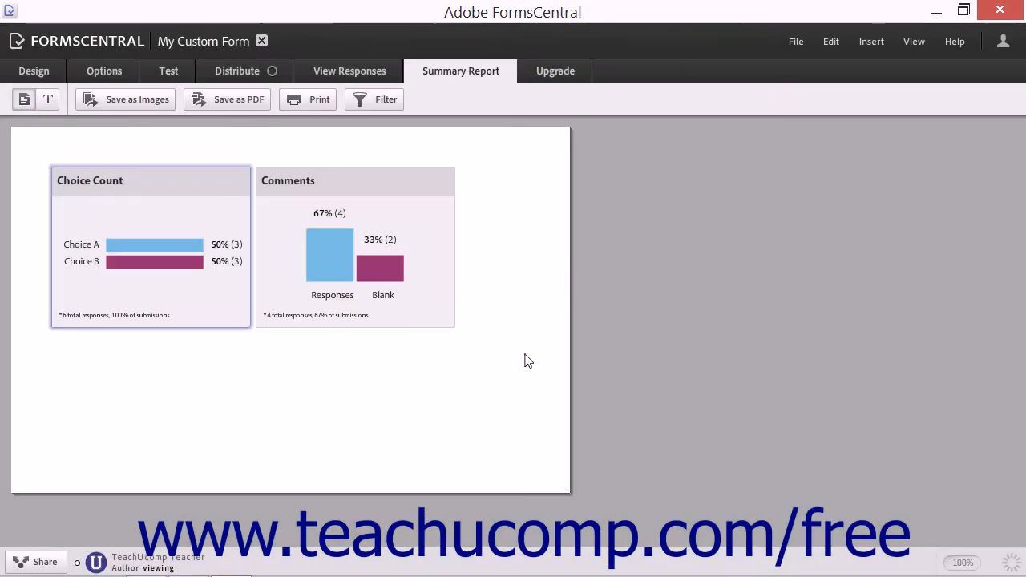